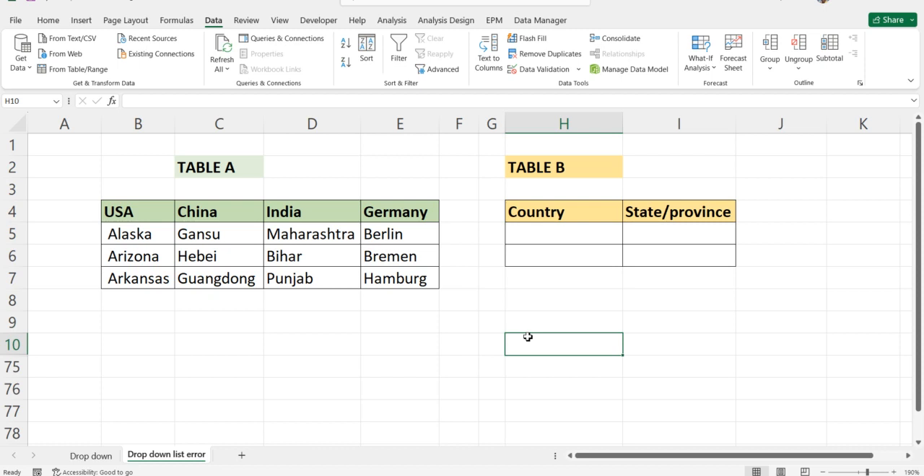
left_click(681, 232)
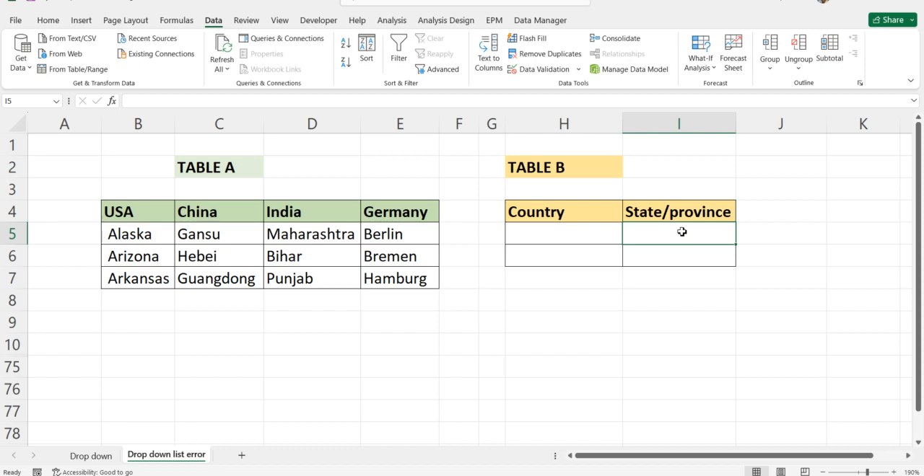
left_click_drag(681, 231, 683, 256)
left_click(683, 235)
left_click(560, 236)
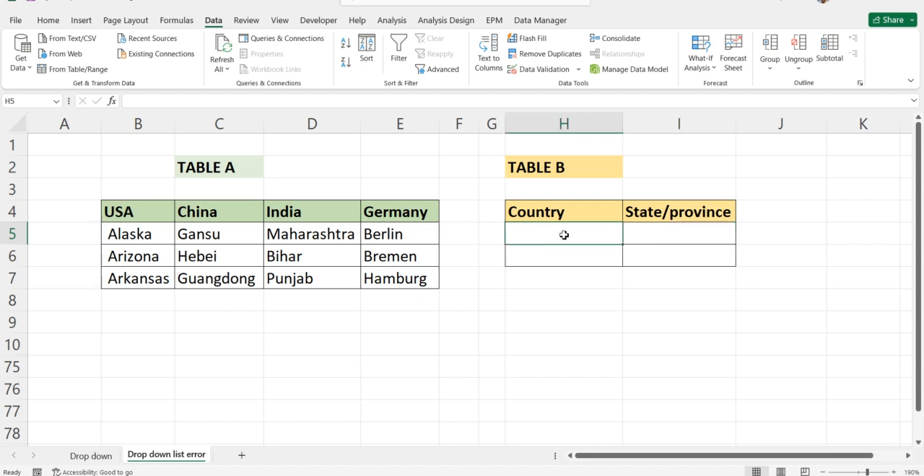
left_click(543, 301)
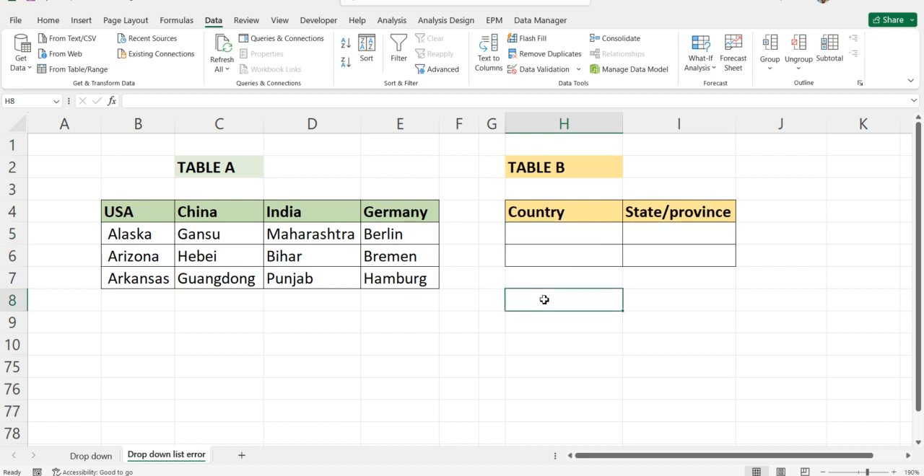
Insert a new column between Table A and Table B and make it narrow
left_click(491, 123)
right_click(491, 123)
left_click(513, 247)
left_click(498, 322)
left_click_drag(518, 123, 508, 124)
Create named ranges from Table A (B4:E7), using the top row as the names
left_click_drag(165, 207, 363, 276)
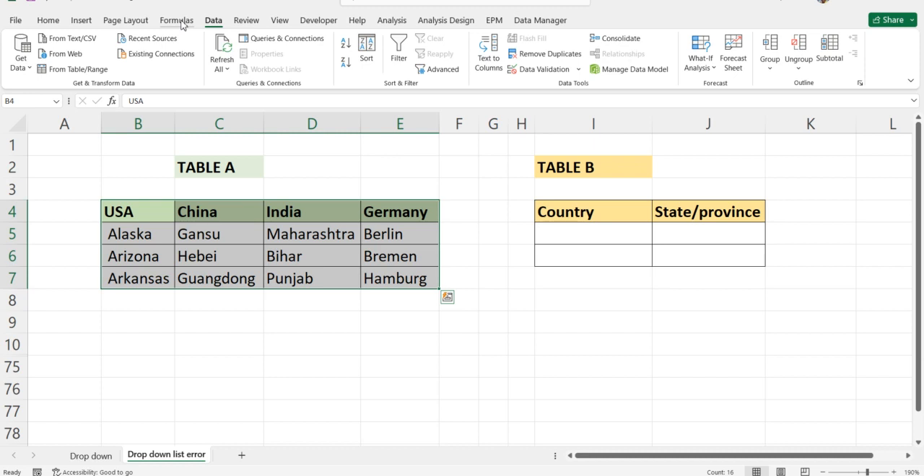
left_click(177, 20)
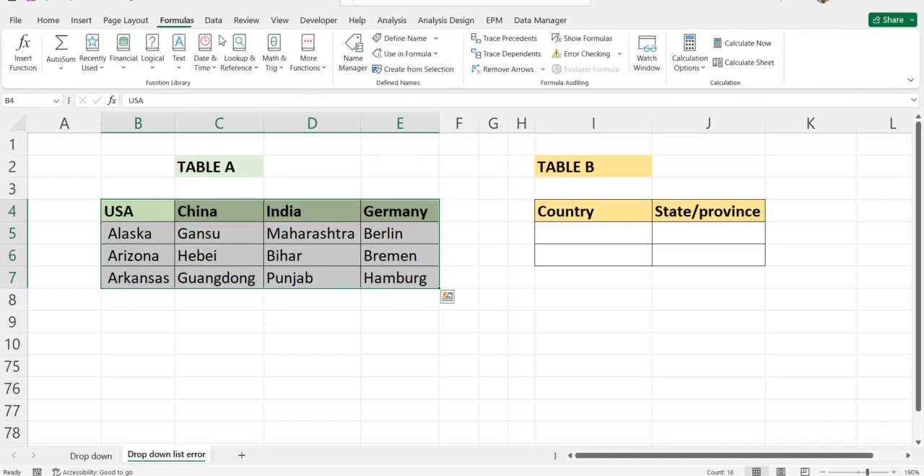
left_click(425, 70)
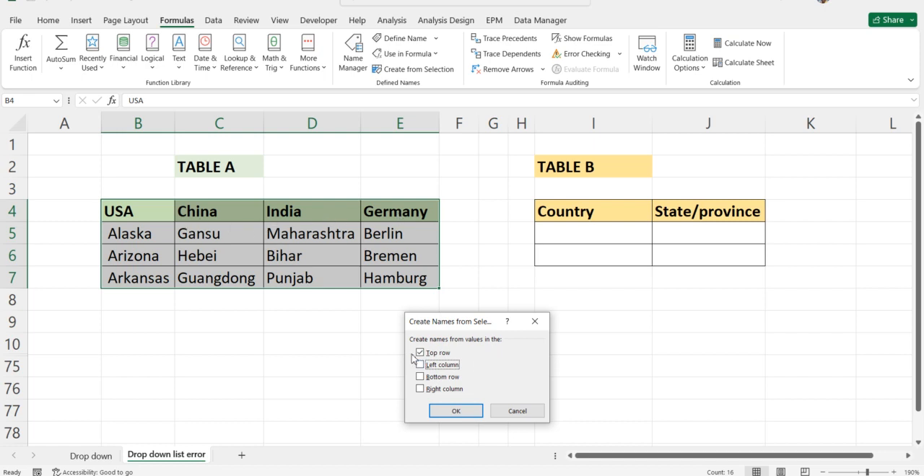
left_click(453, 410)
left_click(466, 299)
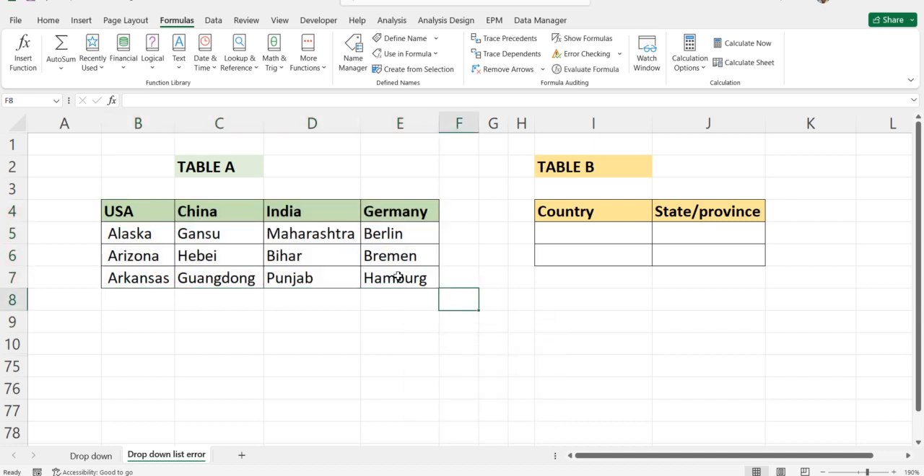
Check which cells the named ranges China, Germany and India refer to
left_click(57, 102)
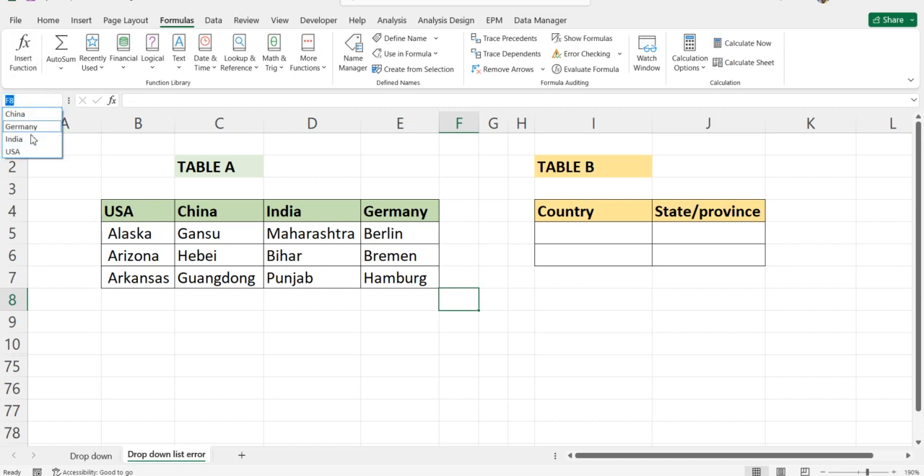
left_click(32, 114)
left_click(57, 102)
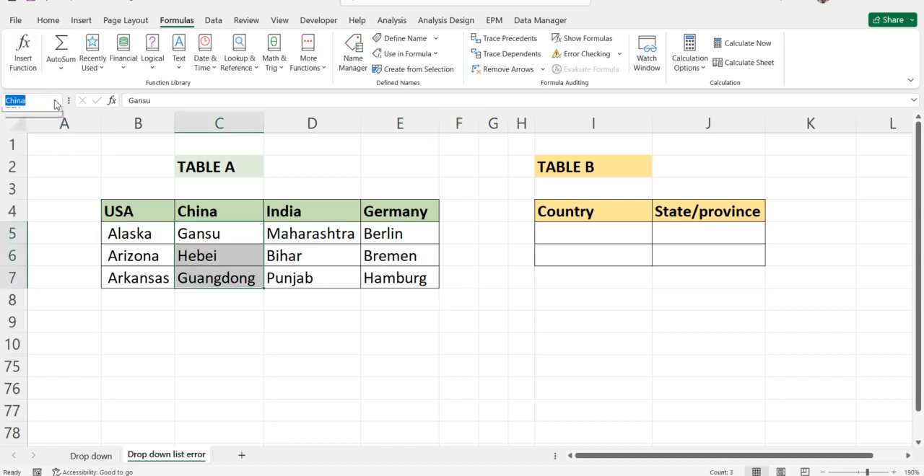
left_click(31, 127)
left_click(56, 102)
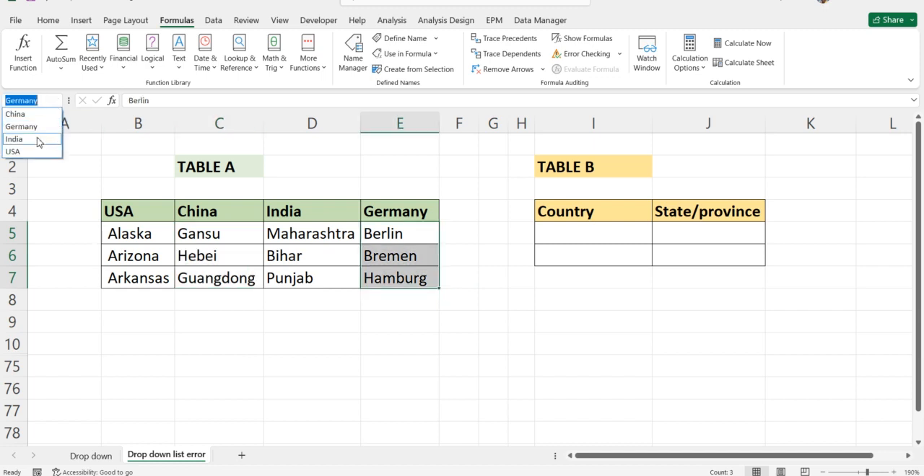
left_click(33, 140)
left_click(67, 164)
Add a list validation to the first Country cell I5 with source =$B$4:$E$4, and choose USA from it
left_click(581, 231)
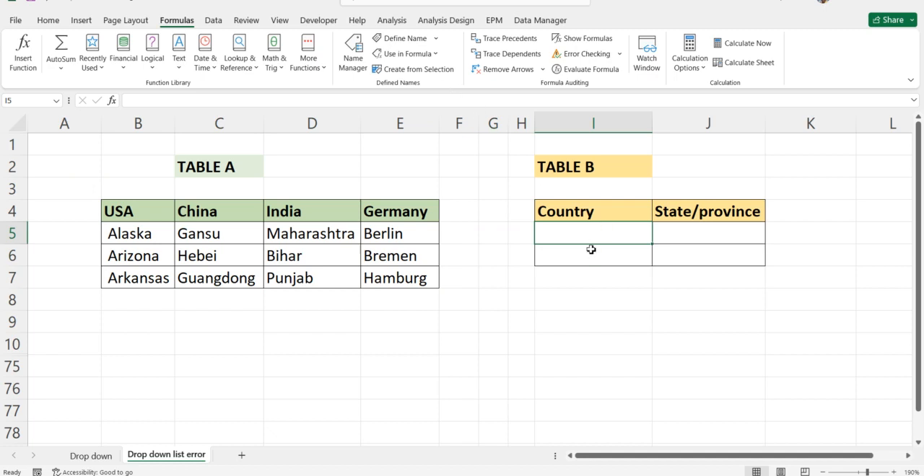
left_click(212, 21)
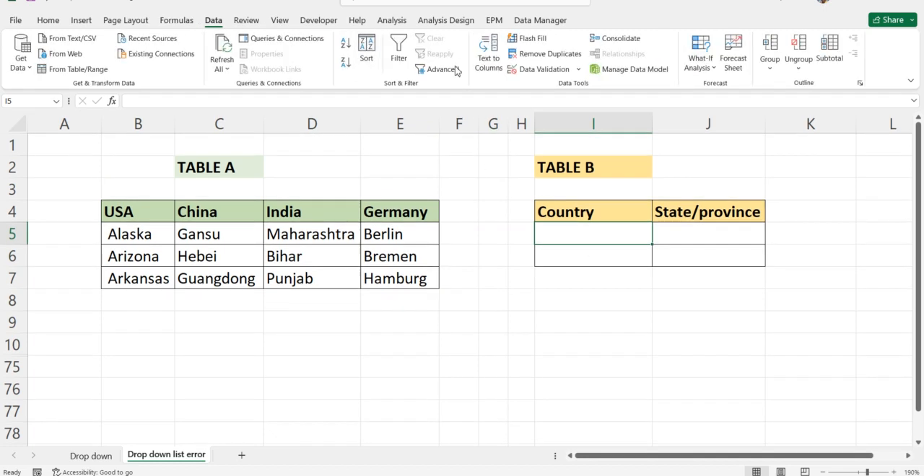
left_click(538, 72)
left_click(437, 339)
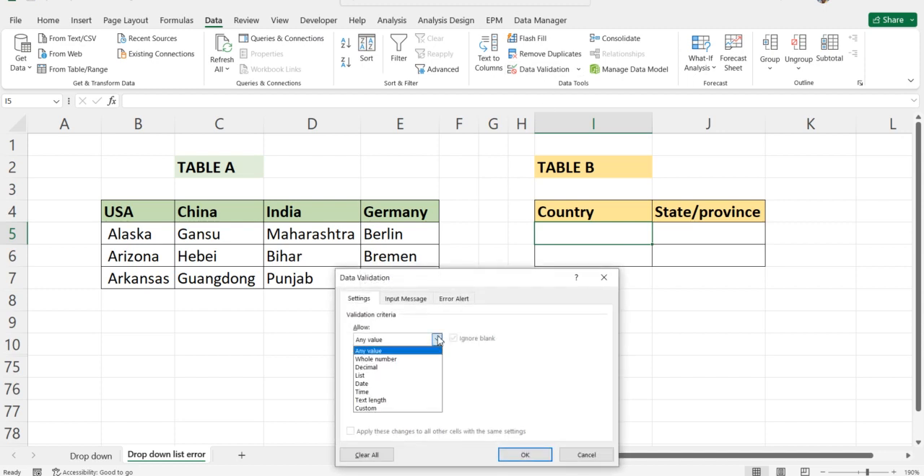
left_click(368, 376)
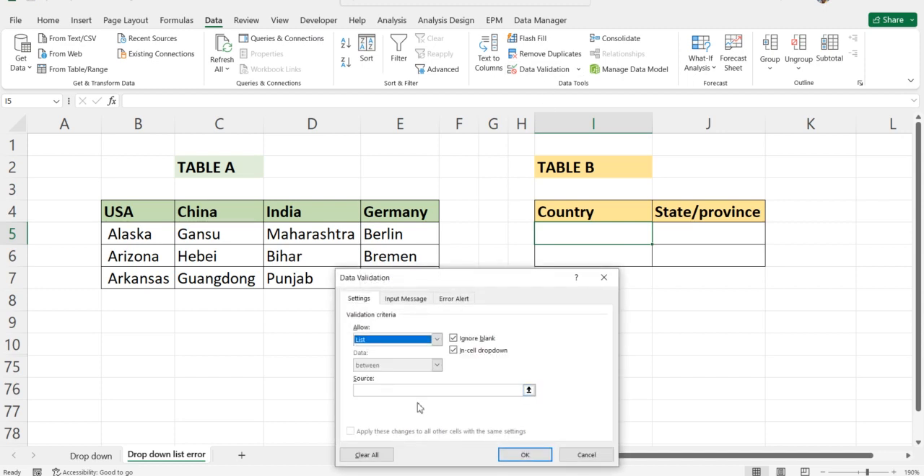
left_click(528, 390)
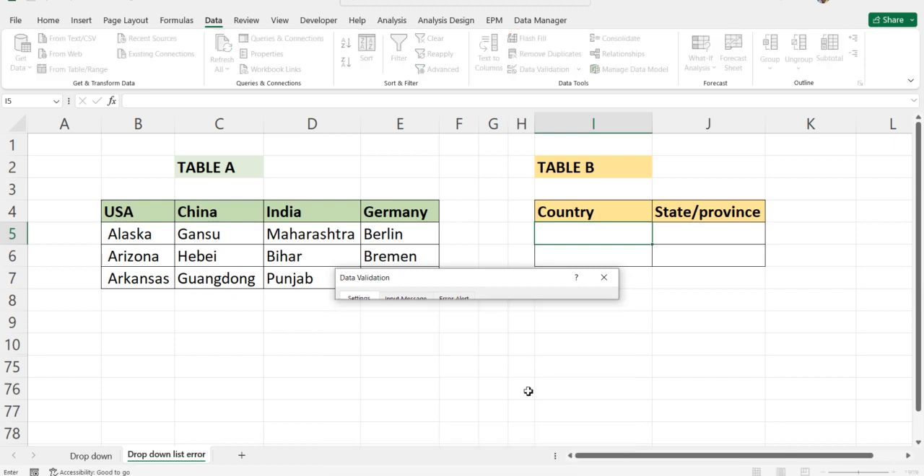
left_click_drag(145, 211, 375, 211)
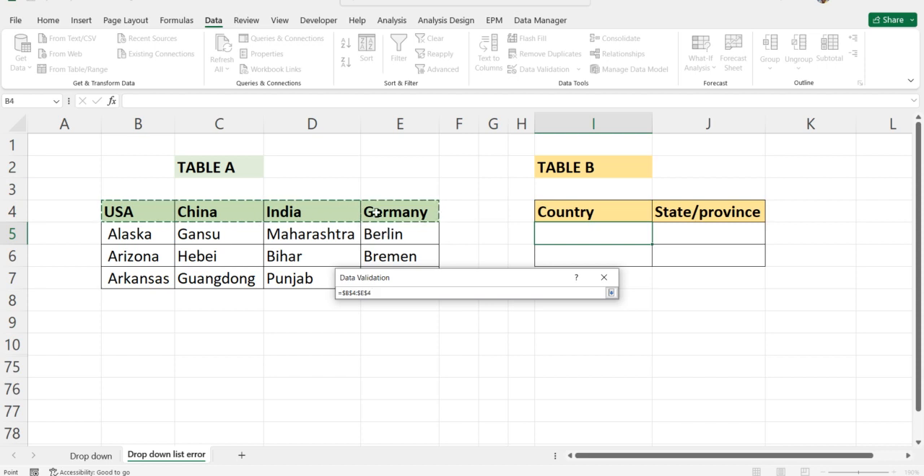
left_click(610, 293)
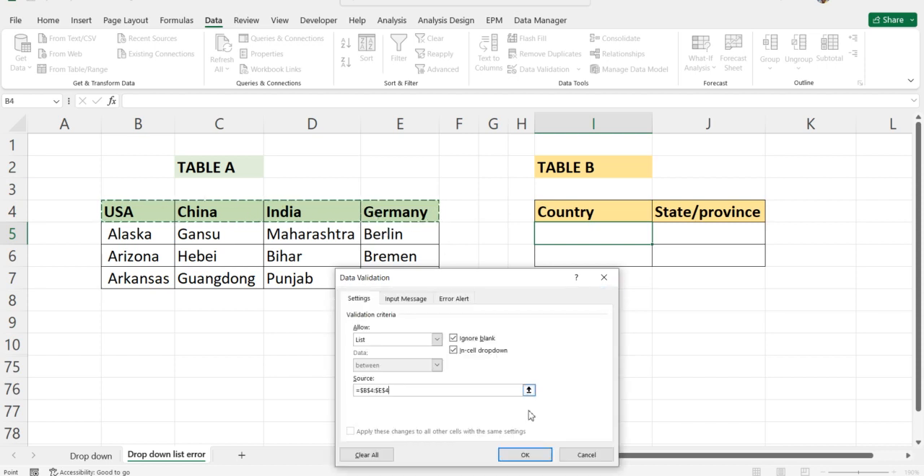
left_click(524, 455)
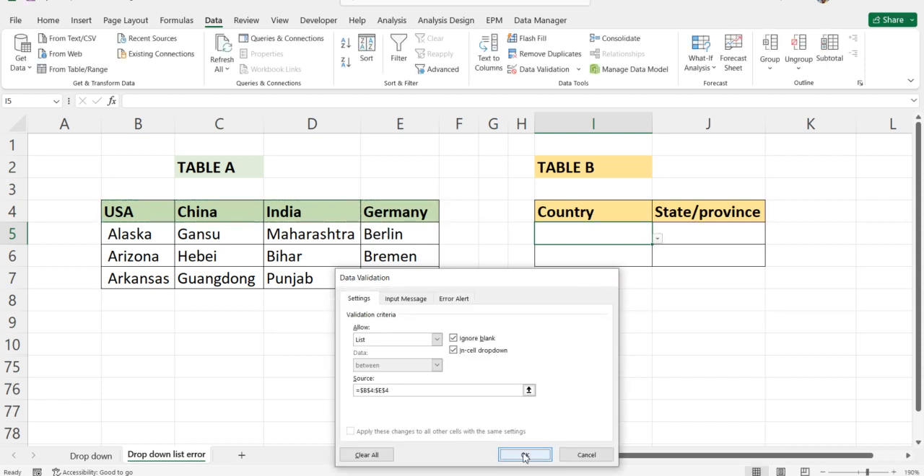
left_click(656, 239)
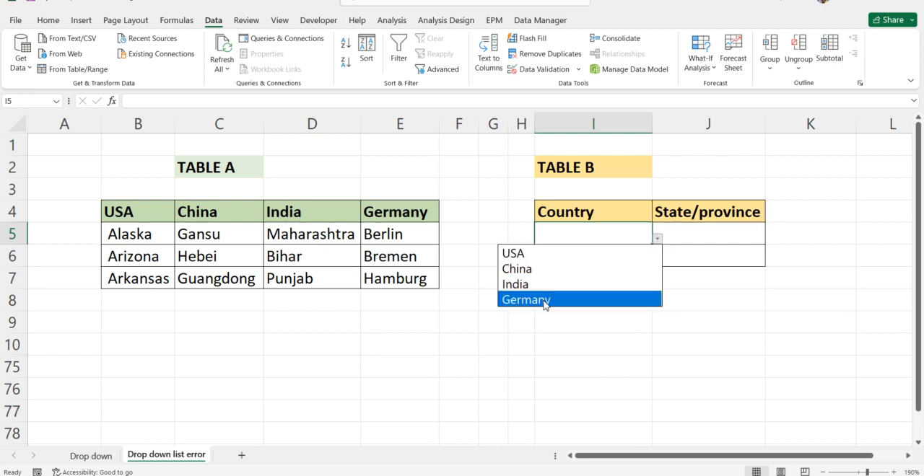
left_click(531, 253)
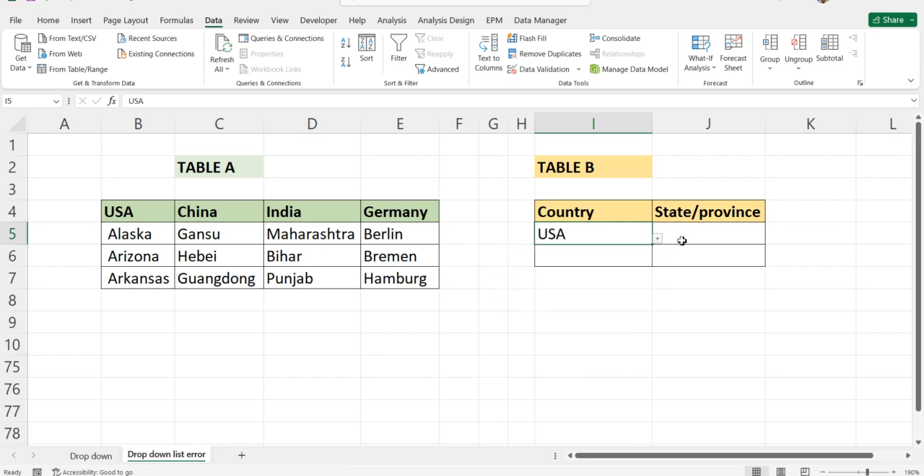
Add a dependent list validation to the first State/province cell J5 with source =INDIRECT($I$5)
left_click(715, 234)
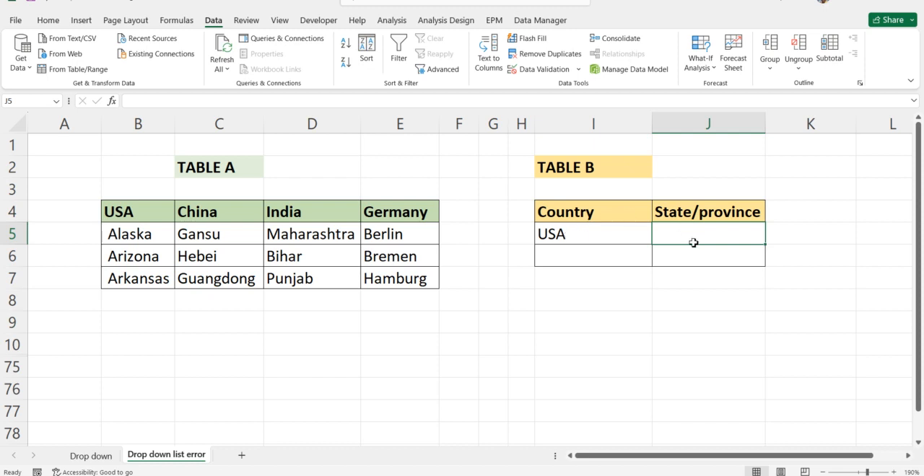
left_click(543, 72)
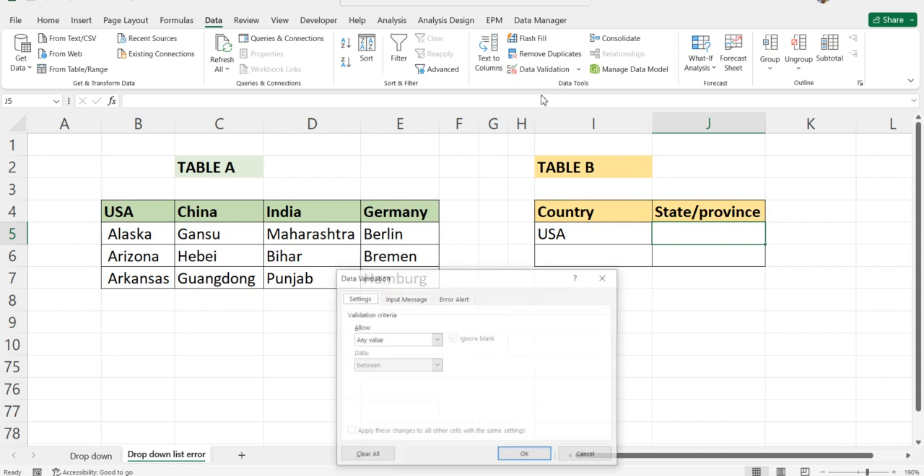
left_click(433, 341)
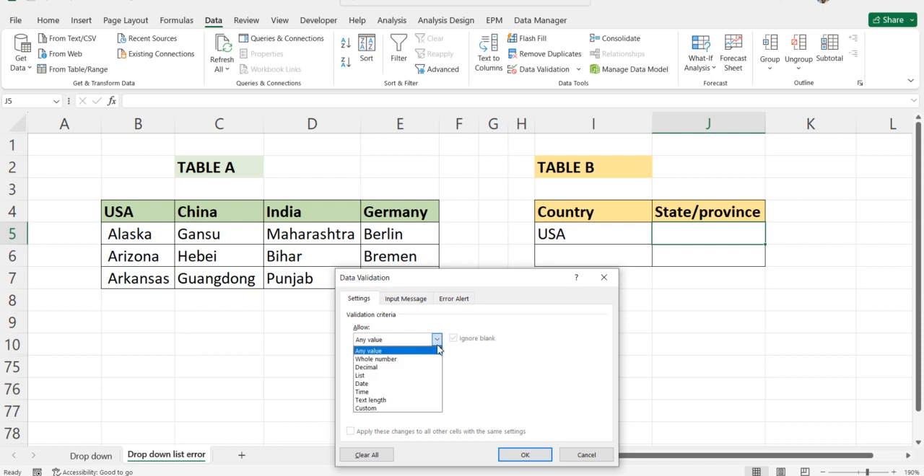
left_click(368, 377)
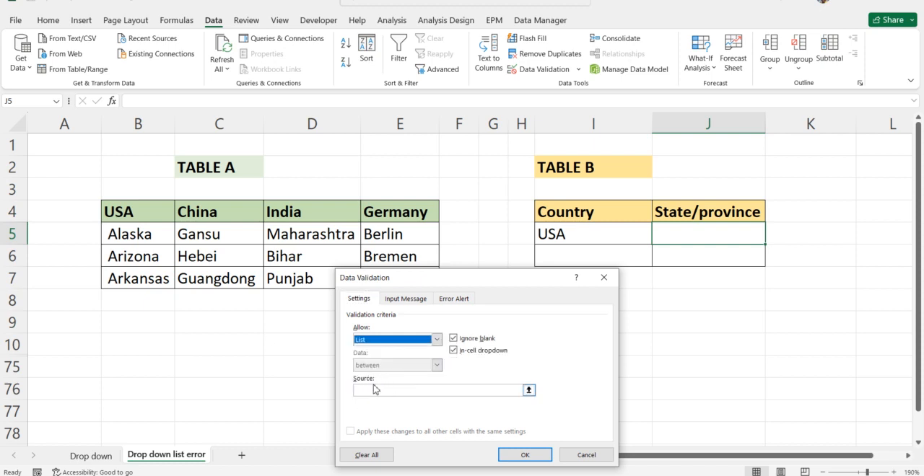
left_click(378, 390)
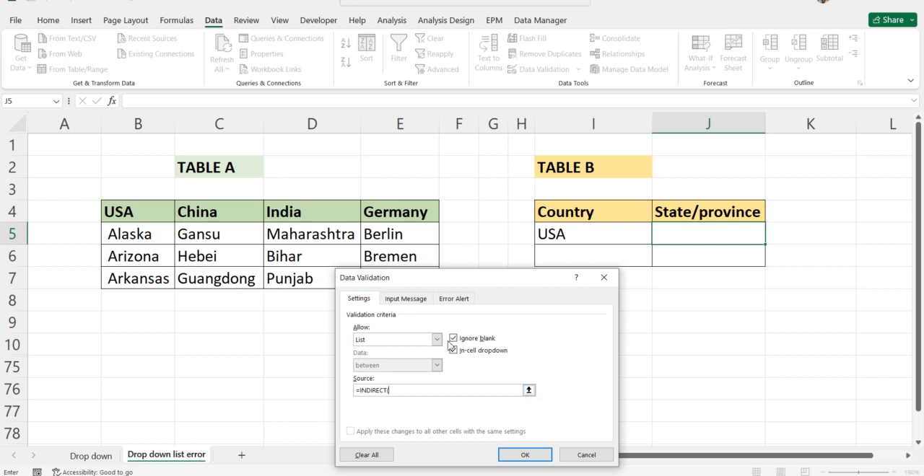
left_click(579, 235)
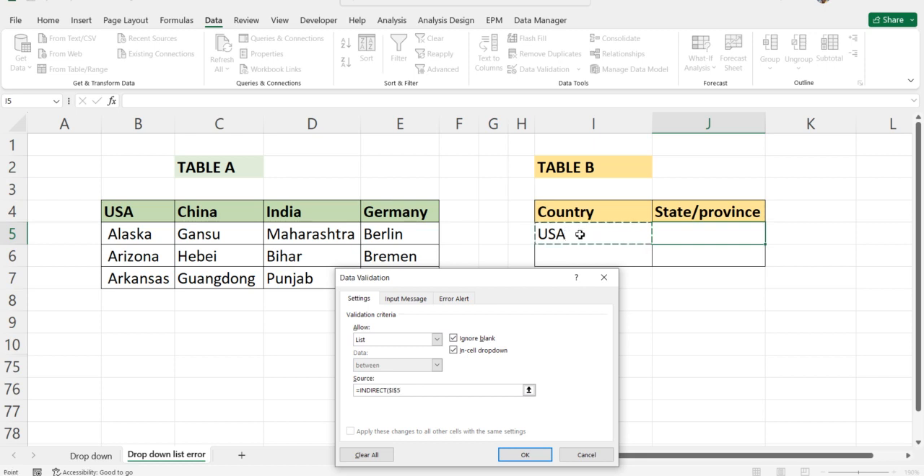
key("Return")
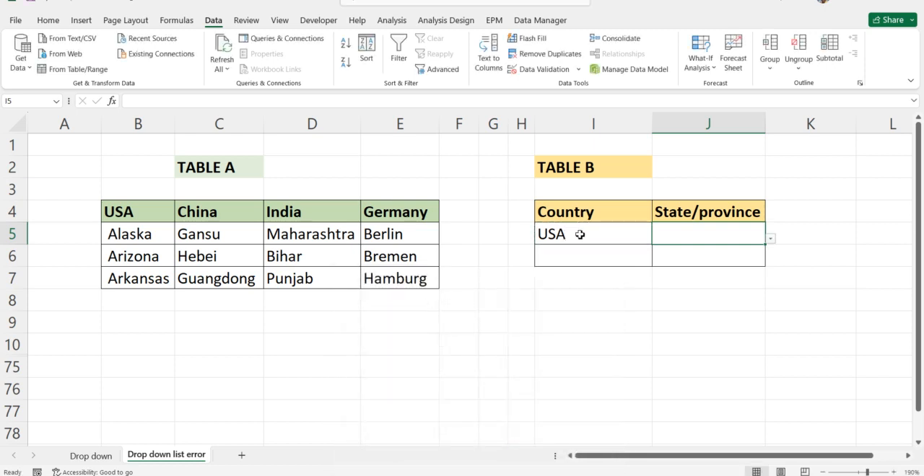
Choose Alaska from the State/province list in J5 and reselect USA in the Country list in I5
left_click(770, 239)
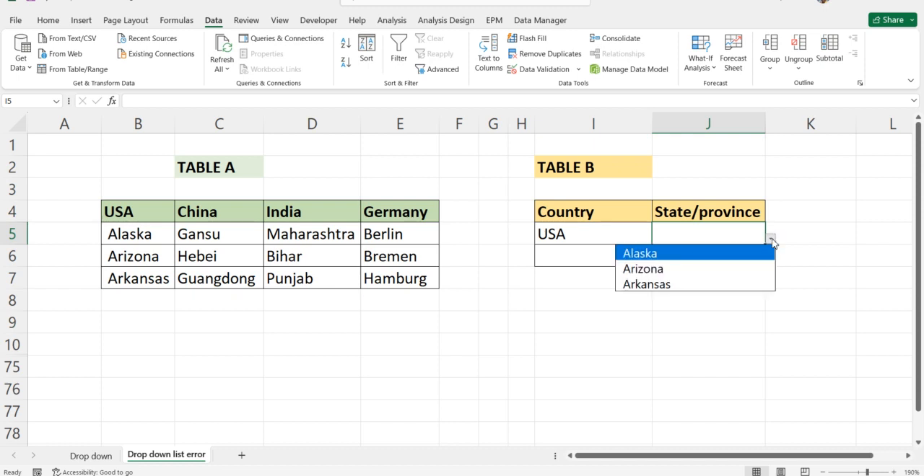
left_click(660, 254)
left_click(633, 236)
left_click(657, 238)
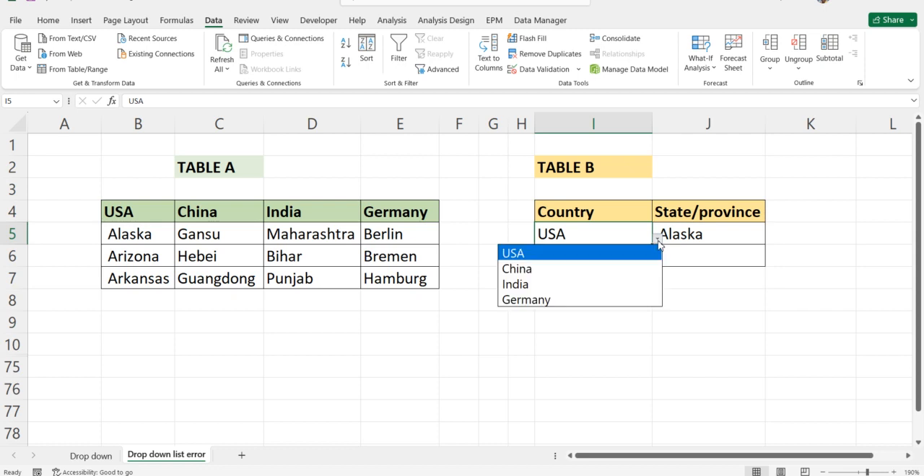
left_click(548, 253)
left_click(703, 234)
left_click(538, 311)
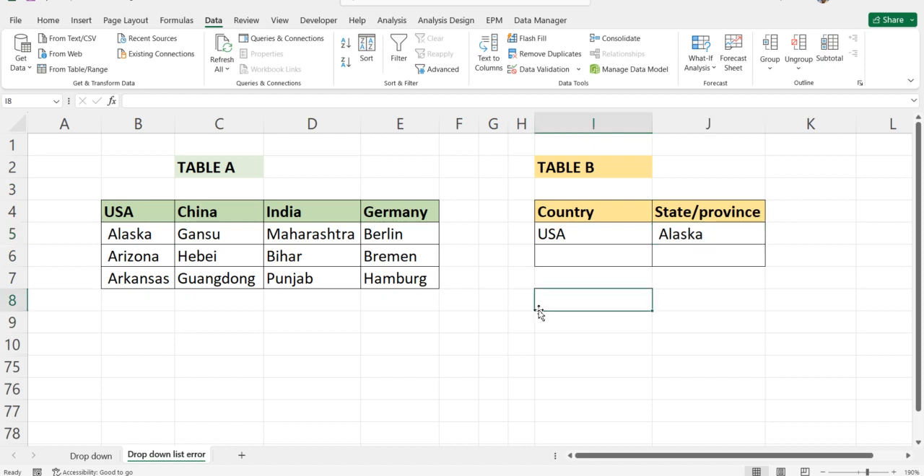
left_click(471, 337)
left_click(137, 214)
left_click_drag(137, 213, 392, 206)
left_click(365, 312)
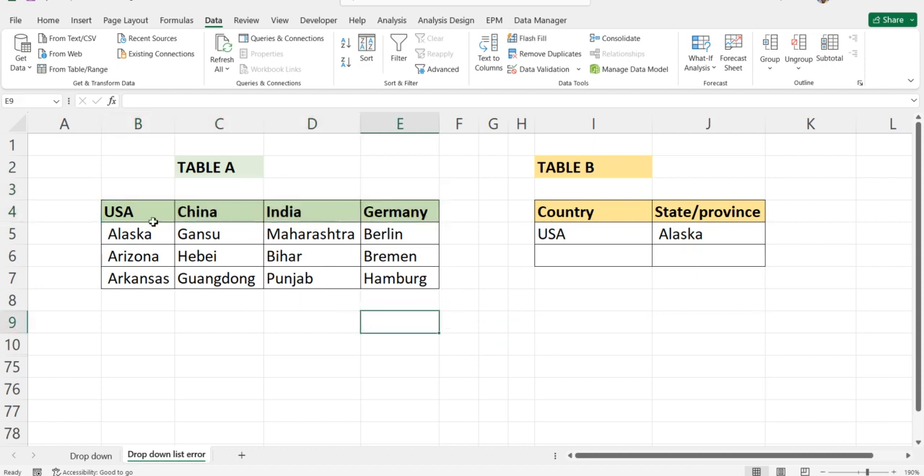
Change the Table A header in B4 to "U S A", with spaces between the letters
left_click(123, 212)
double_click(123, 212)
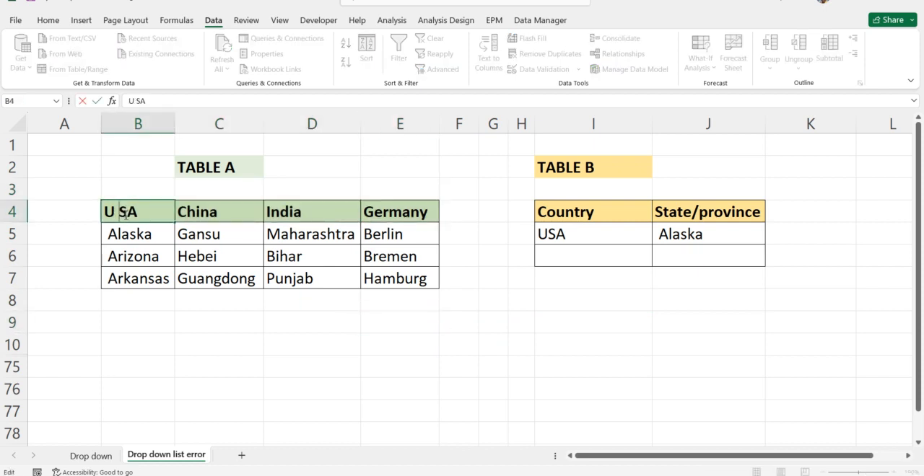
left_click(129, 220)
left_click(521, 298)
Choose "U S A" from the Country list in I5
left_click(621, 236)
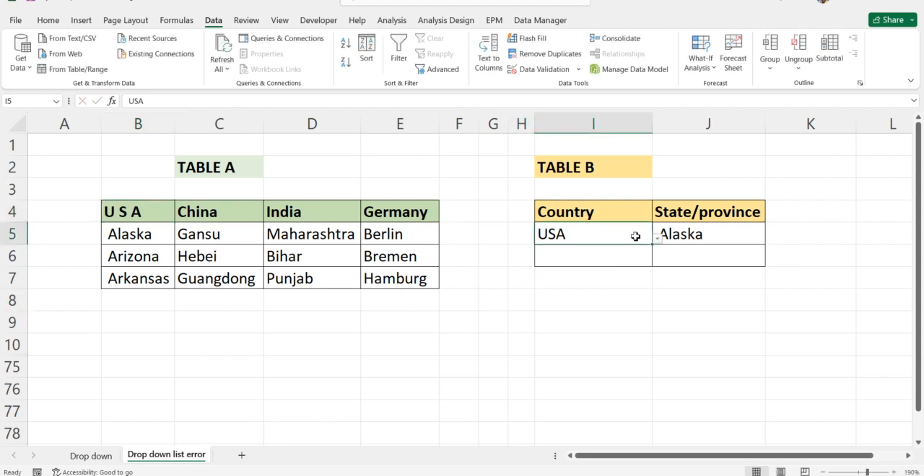
left_click(655, 243)
left_click(538, 256)
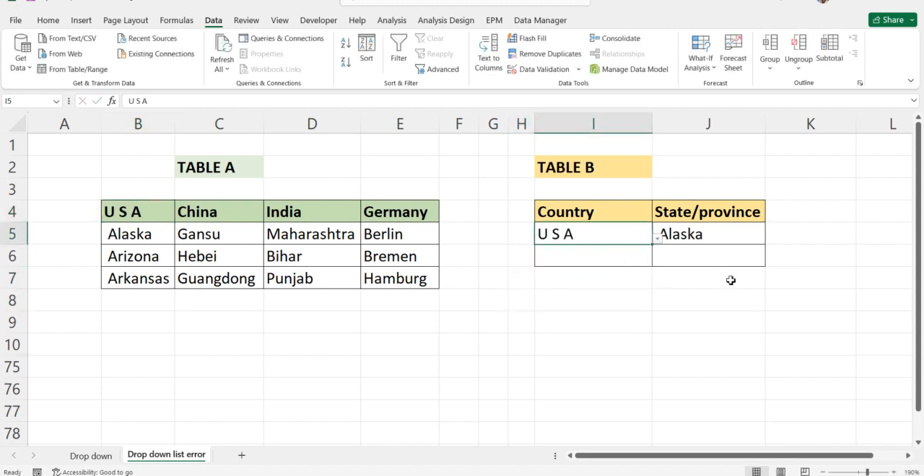
Clear the data validation from the first State/province cell J5 and delete its contents
left_click(673, 280)
left_click(708, 235)
left_click(537, 69)
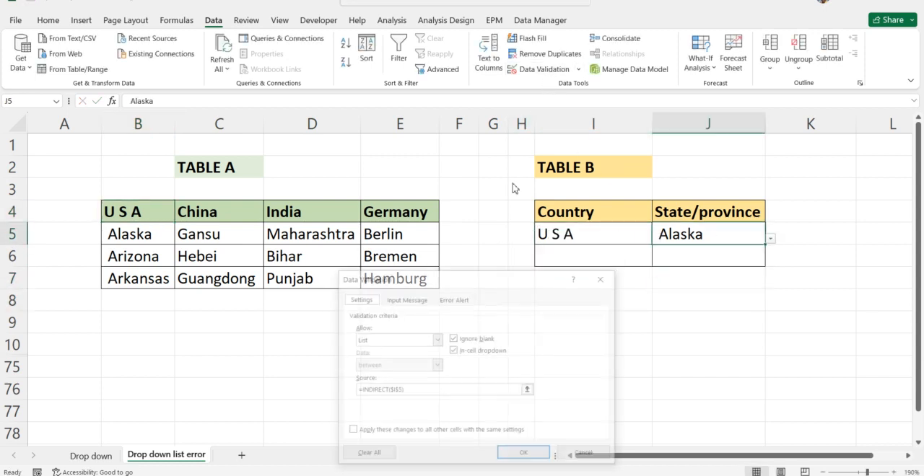
left_click(369, 453)
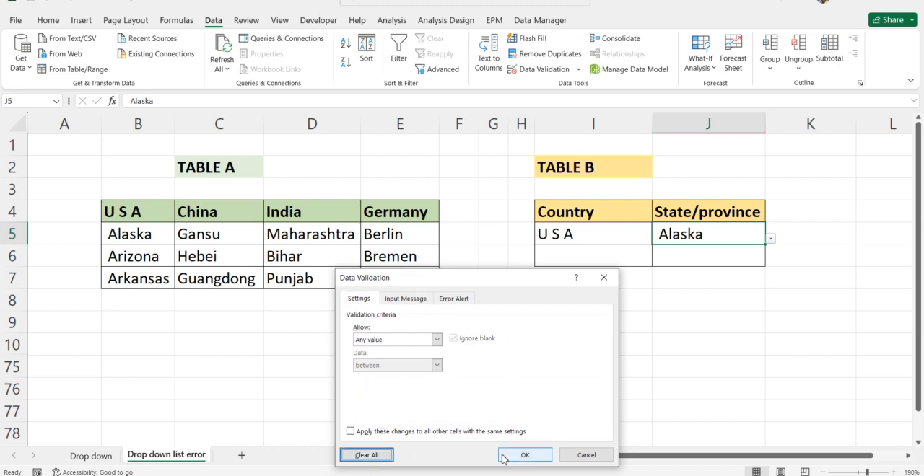
left_click(525, 453)
key("Delete")
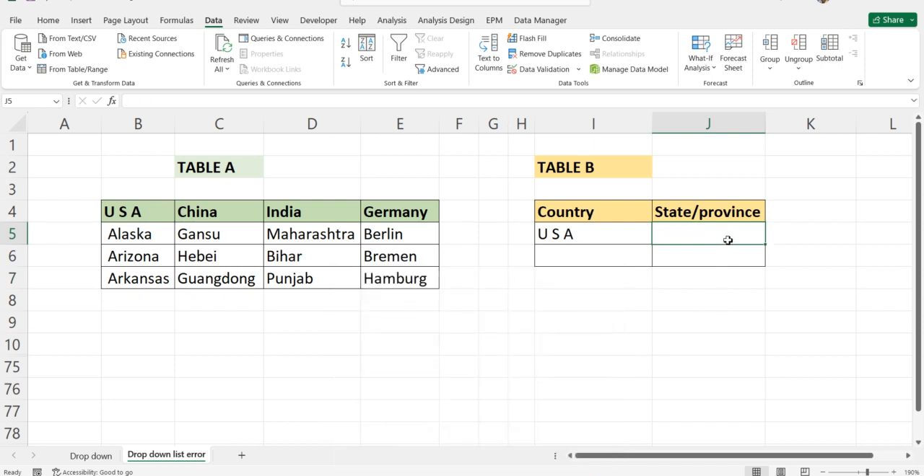
Try to apply a list validation to J5 with source =INDIRECT($I$5 while the country is "U S A", declining to continue
left_click(541, 69)
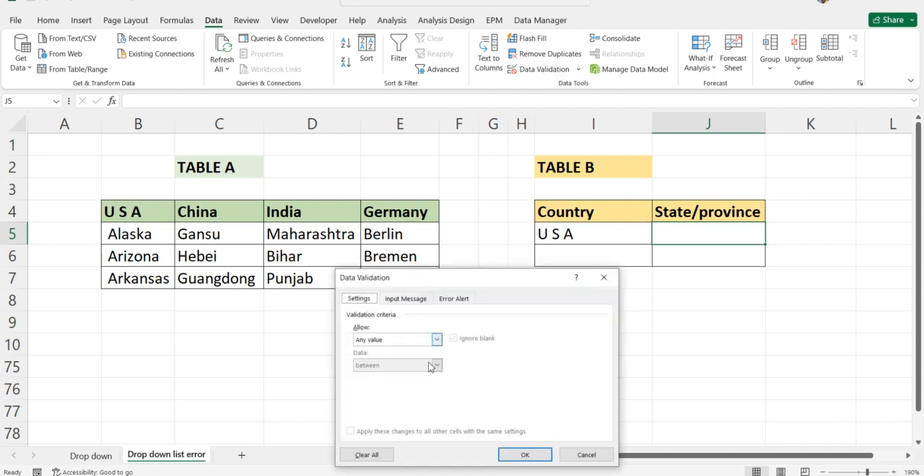
left_click(436, 339)
left_click(375, 377)
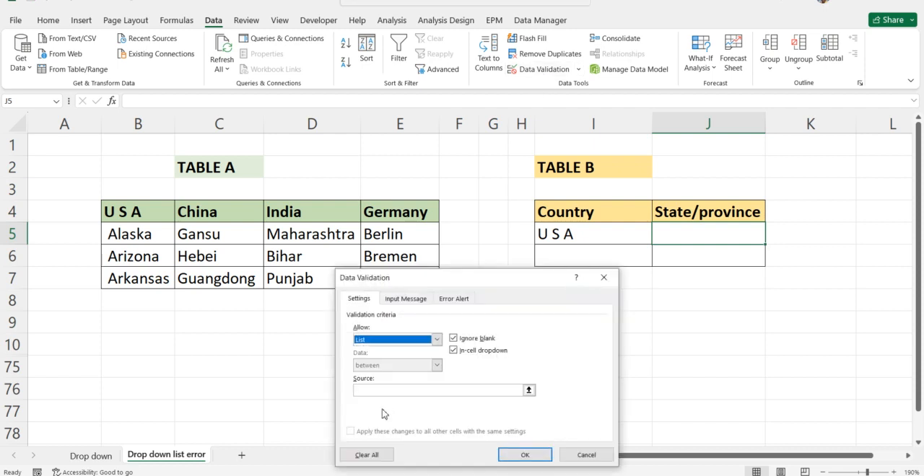
left_click(391, 391)
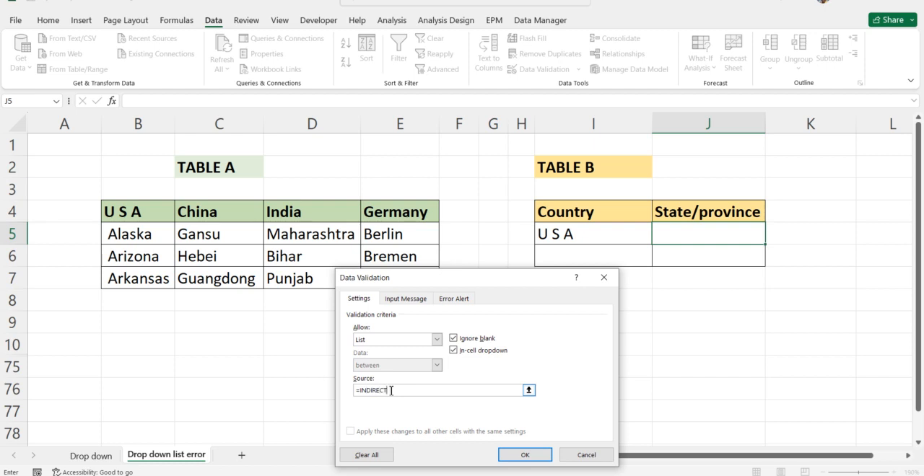
type("=INDIRECT(")
left_click(610, 243)
key("Return")
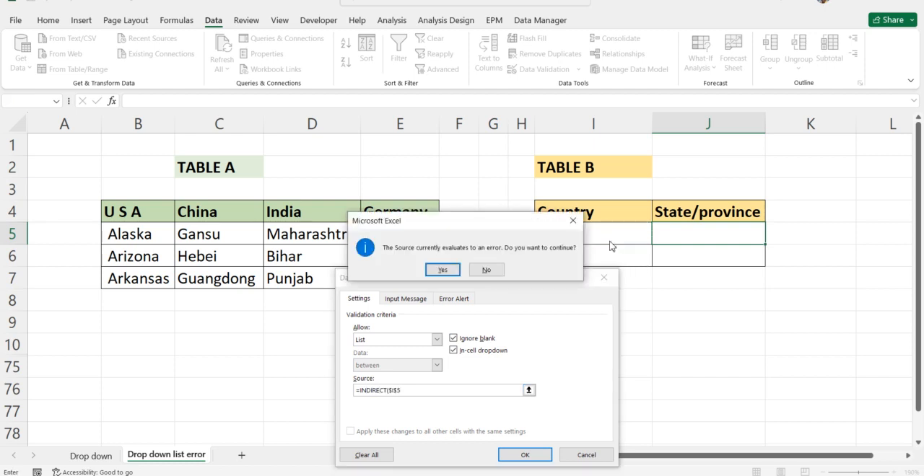
left_click(486, 270)
left_click(586, 455)
left_click(711, 369)
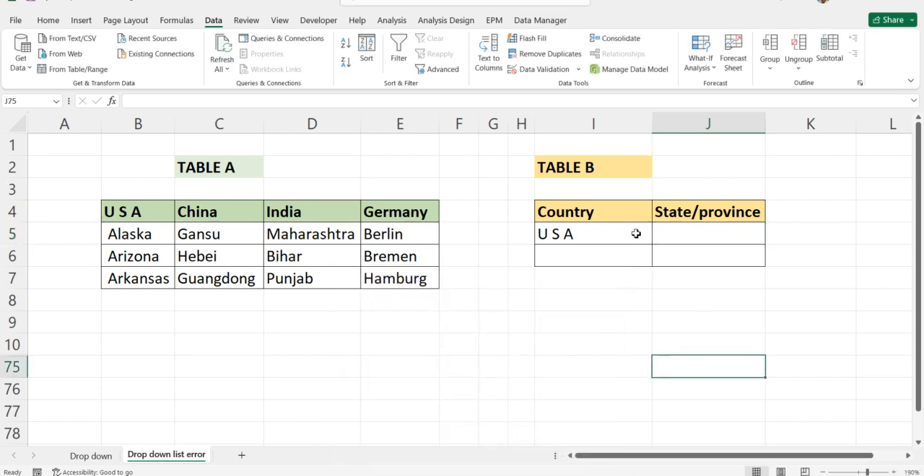
Change the Table A header in B4 to "U.S.A", with periods between the letters
left_click(610, 233)
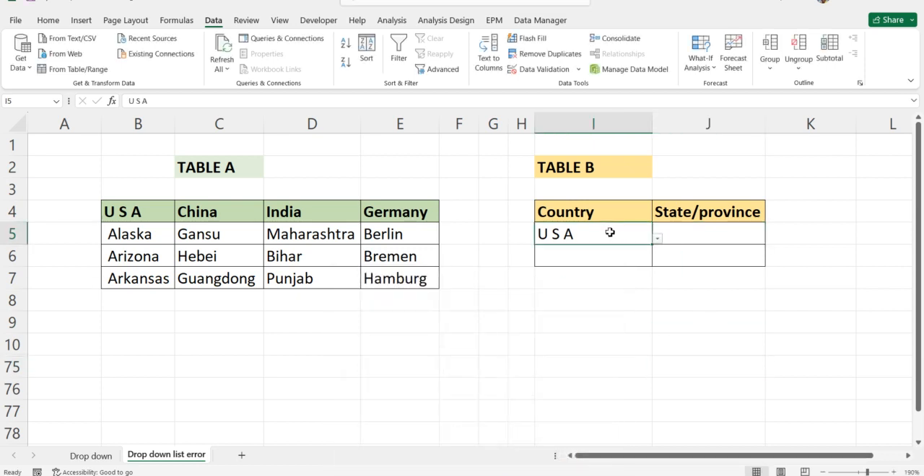
double_click(123, 214)
key("BackSpace")
type(".")
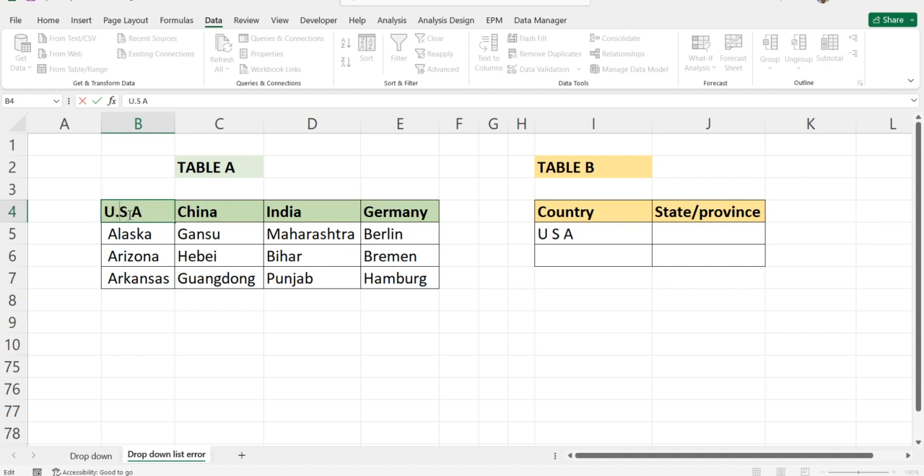
key("BackSpace")
type(".")
left_click(289, 342)
Choose "U.S.A" from the Country list in I5
left_click(591, 232)
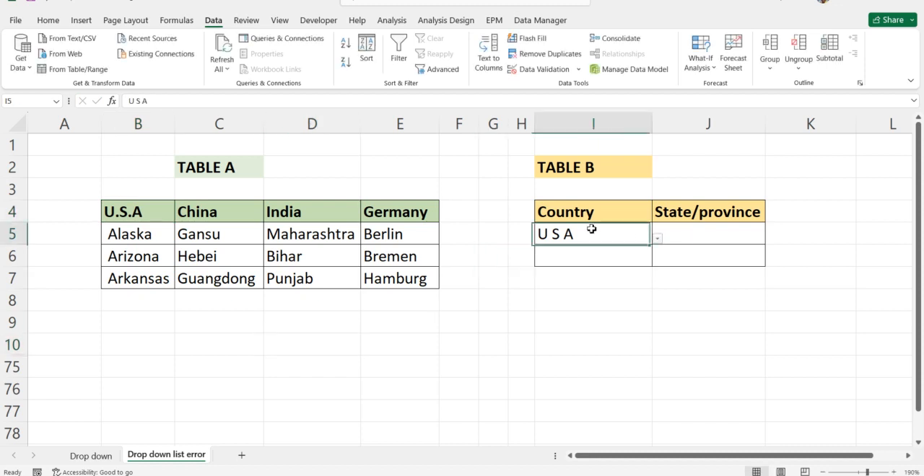
left_click(656, 238)
left_click(537, 257)
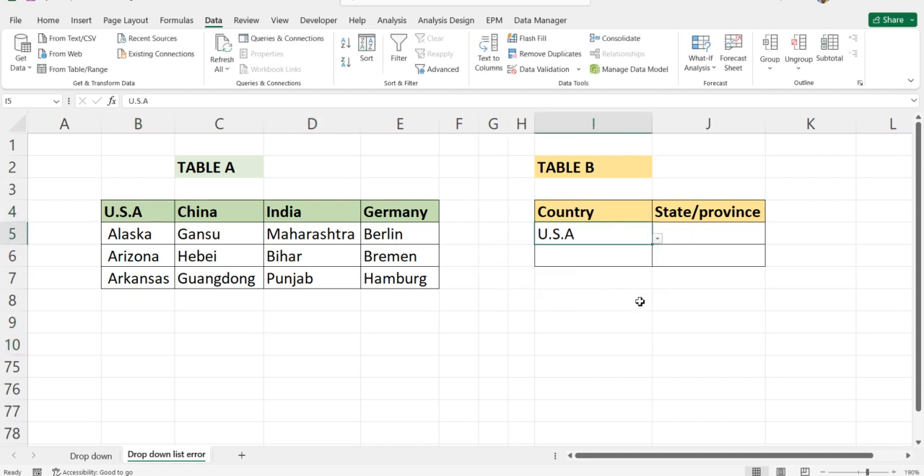
left_click(632, 296)
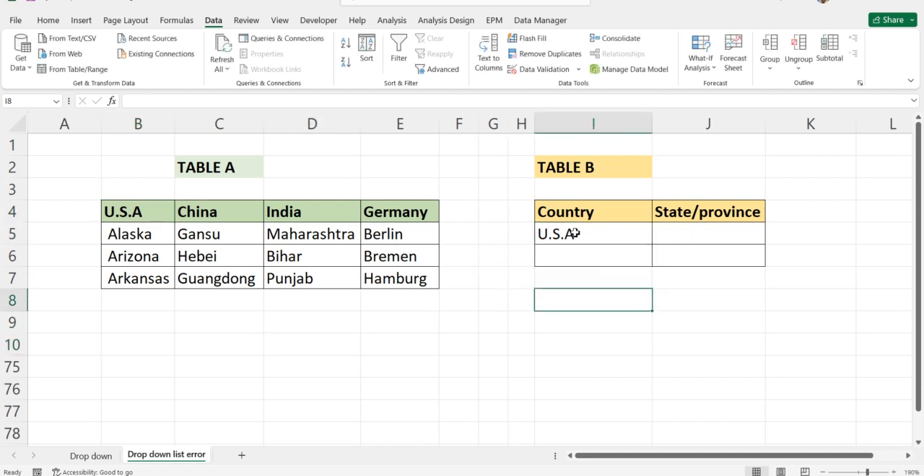
left_click(120, 215)
Try to apply the INDIRECT($I$5 list validation to J5 with "U.S.A" as the country, and cancel it
left_click(676, 236)
left_click(549, 69)
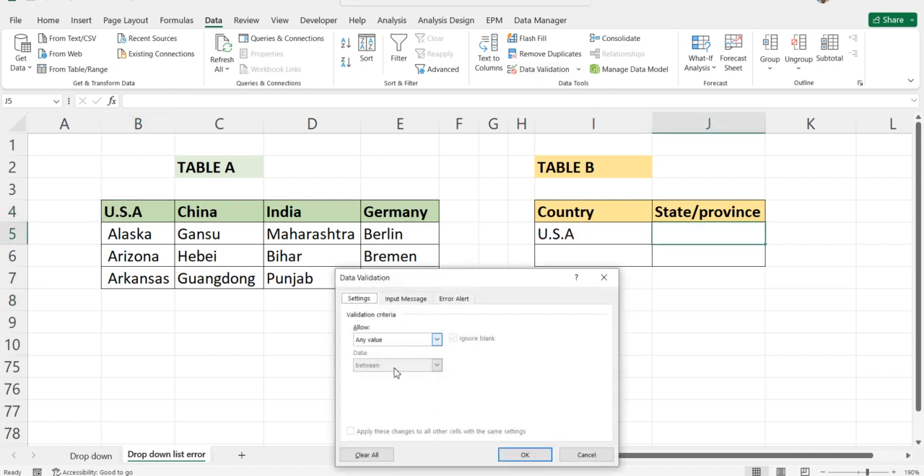
left_click(436, 339)
left_click(376, 376)
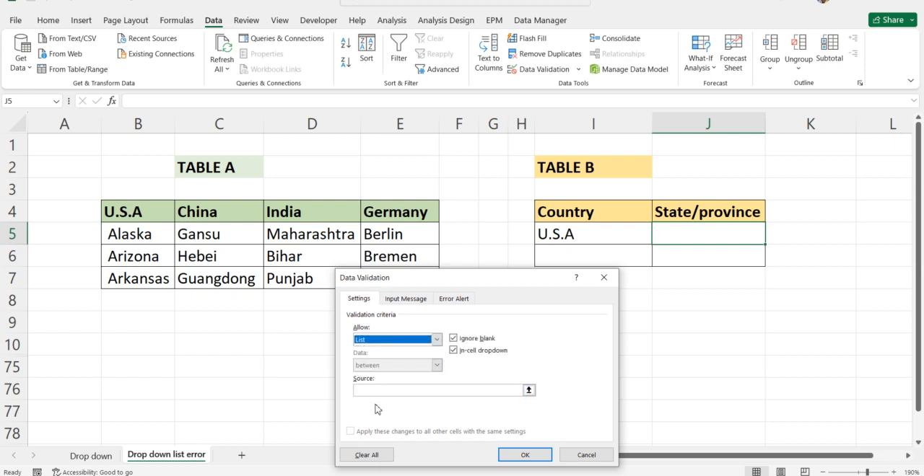
left_click(380, 389)
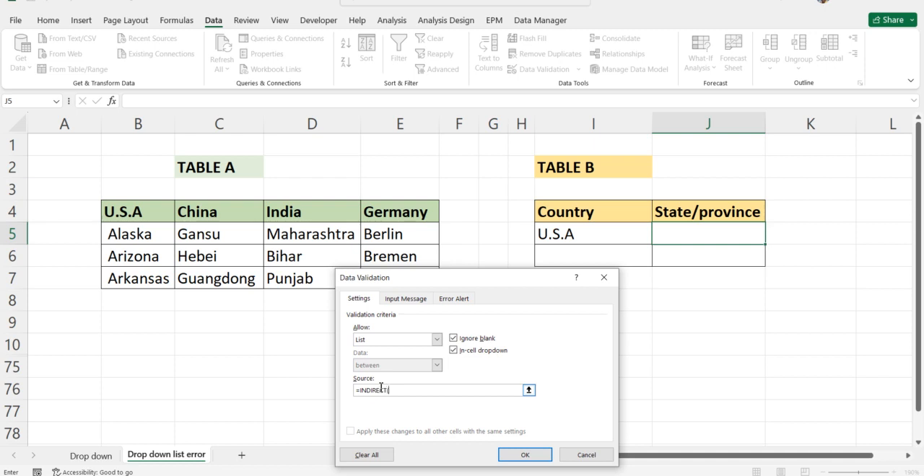
type("=INDIRECT(")
left_click(587, 234)
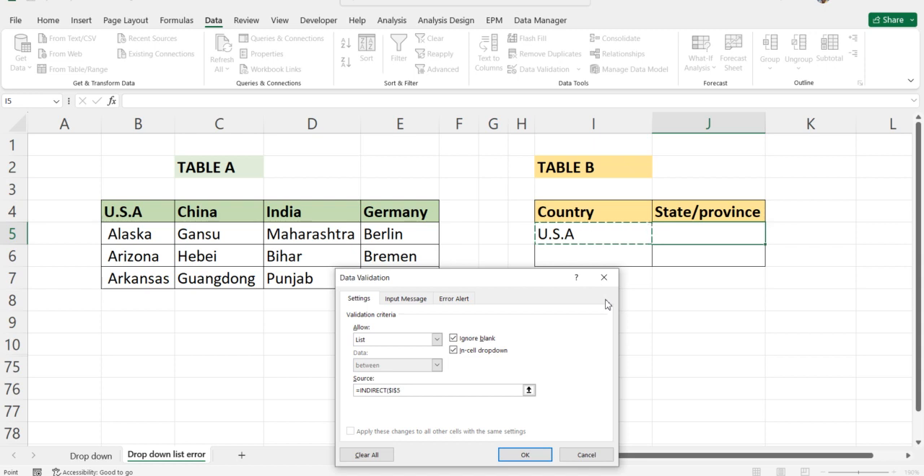
key("Return")
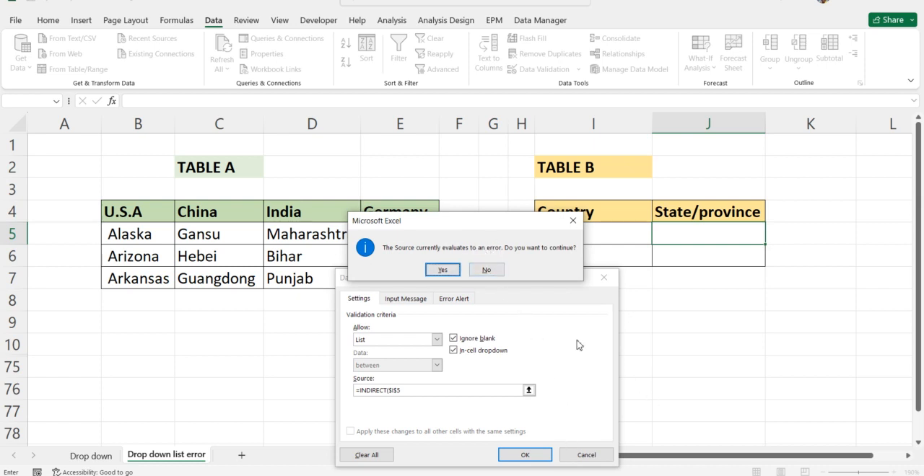
left_click(486, 270)
left_click(583, 456)
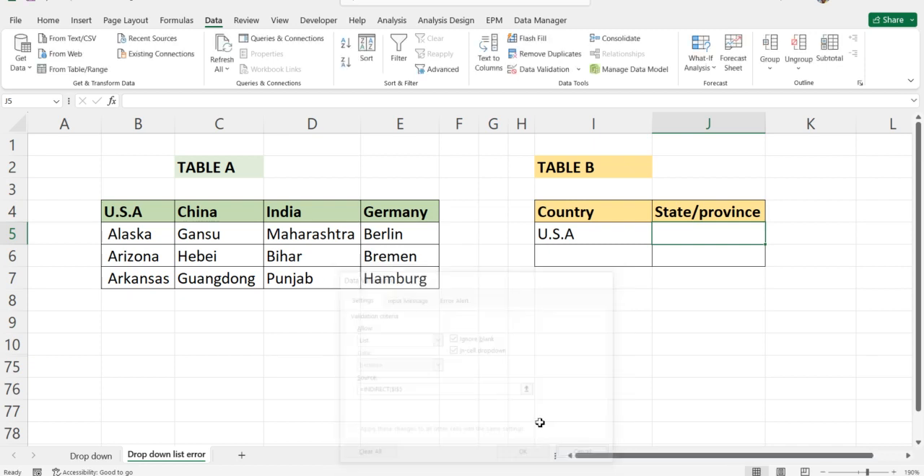
left_click(575, 318)
Change the Table A header in B4 to "USA", without periods
left_click(137, 214)
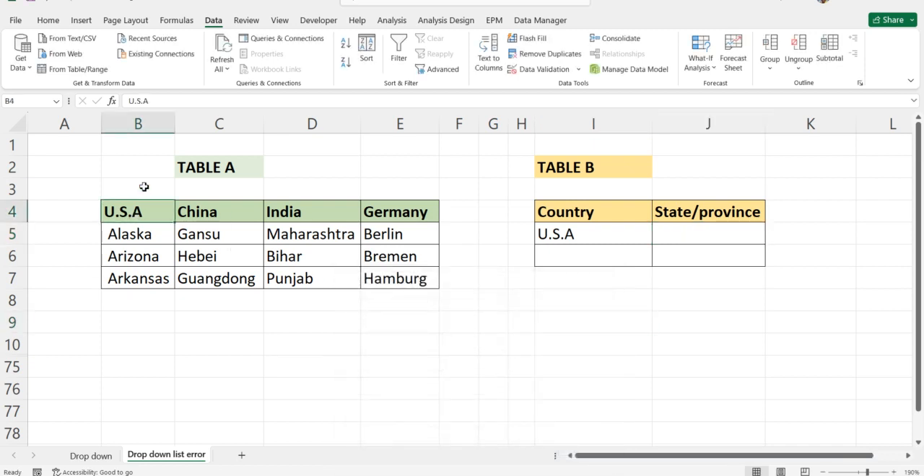
left_click(136, 101)
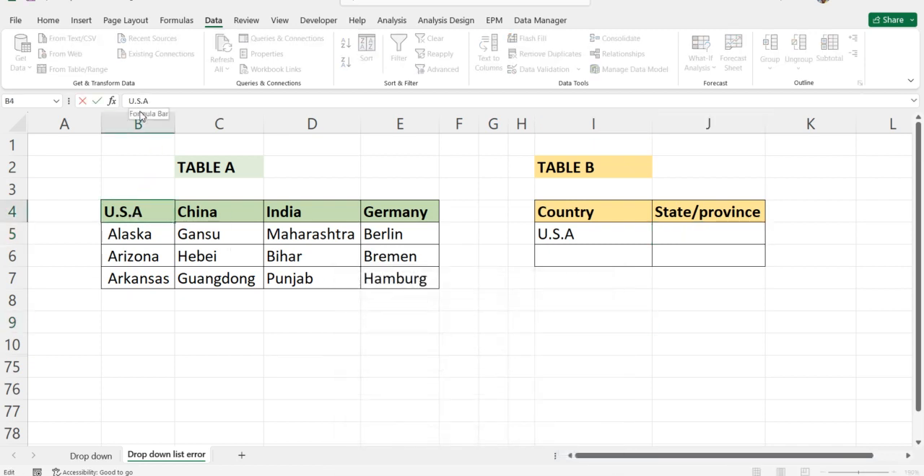
key("BackSpace")
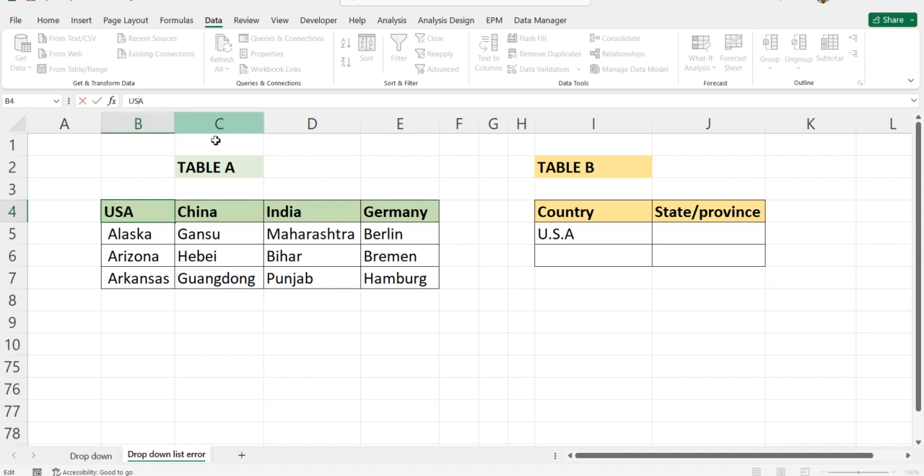
Choose USA from the Country list in I5
left_click(587, 238)
left_click(656, 239)
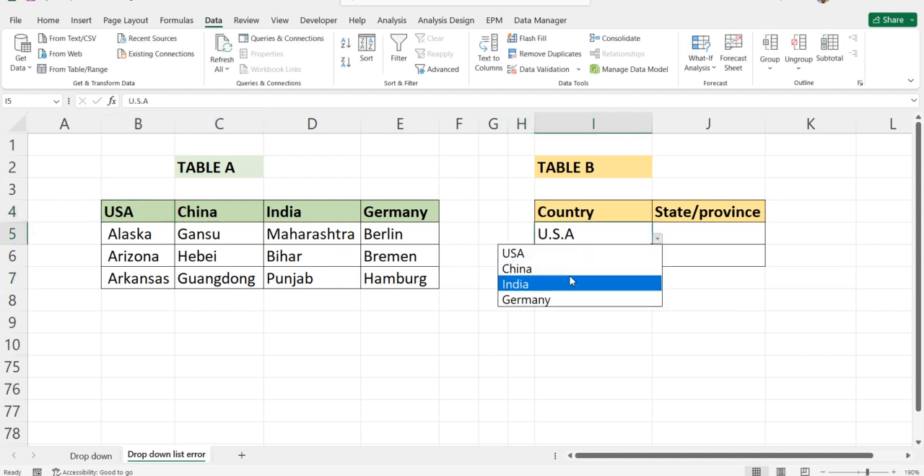
left_click(548, 249)
left_click(581, 322)
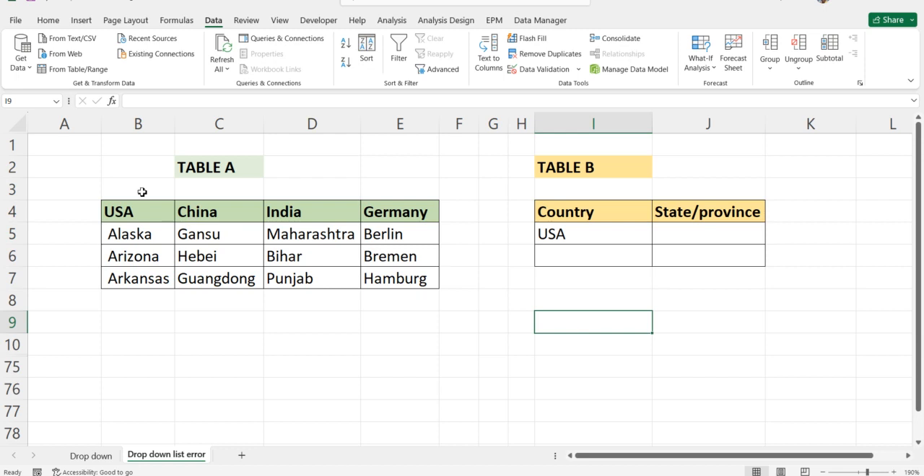
left_click(191, 311)
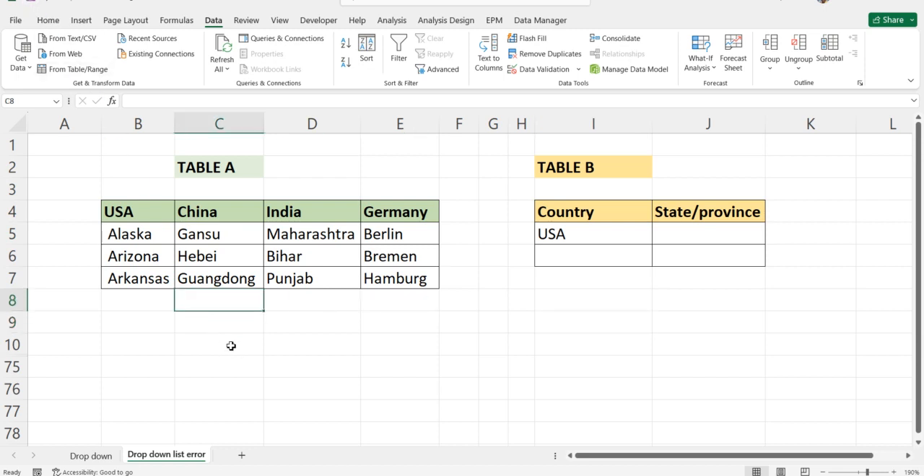
left_click(336, 349)
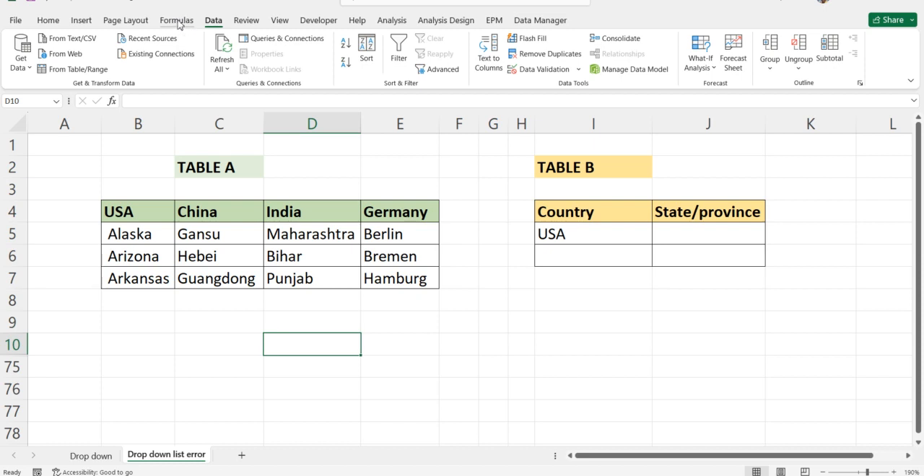
left_click(160, 368)
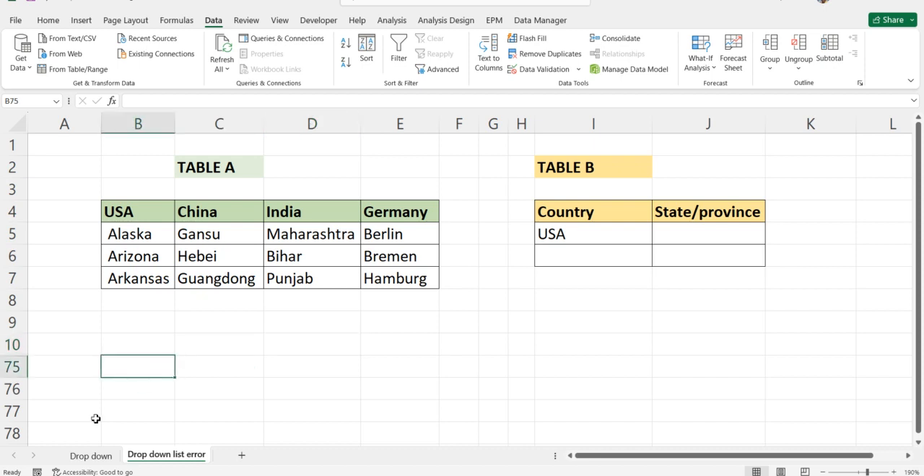
left_click(92, 456)
left_click(142, 456)
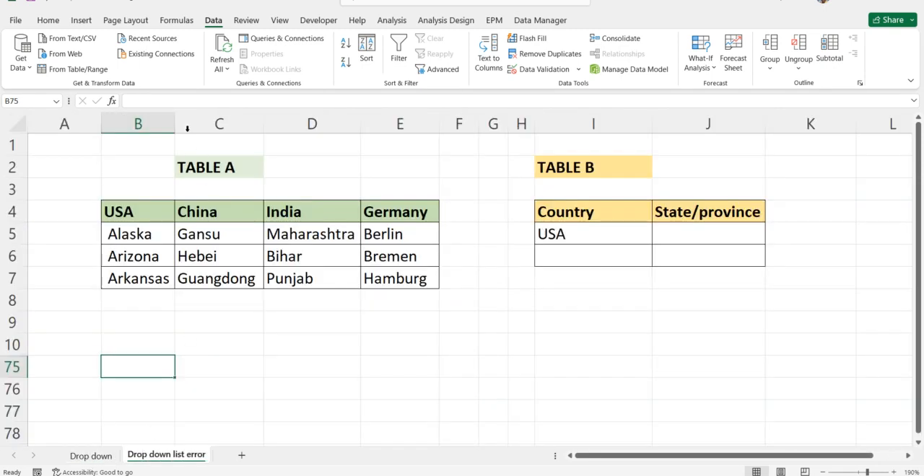
Open the Name Manager and examine which ranges the China, Germany, India and USA names refer to
left_click(176, 21)
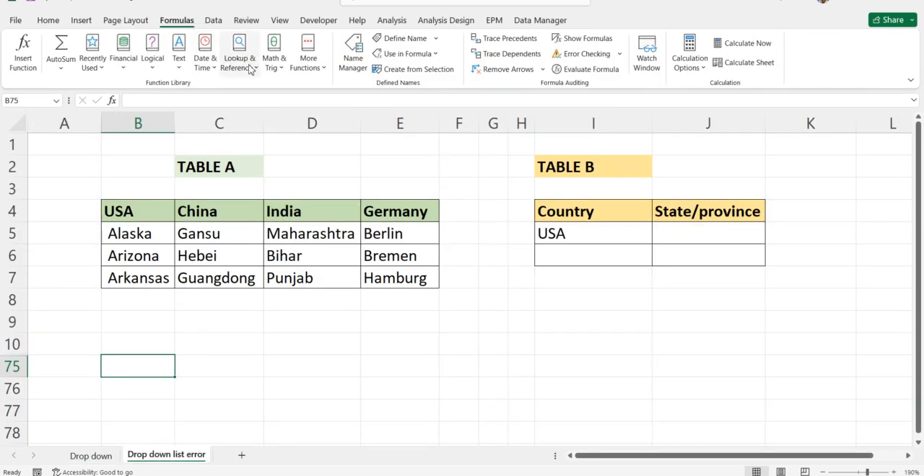
left_click(351, 59)
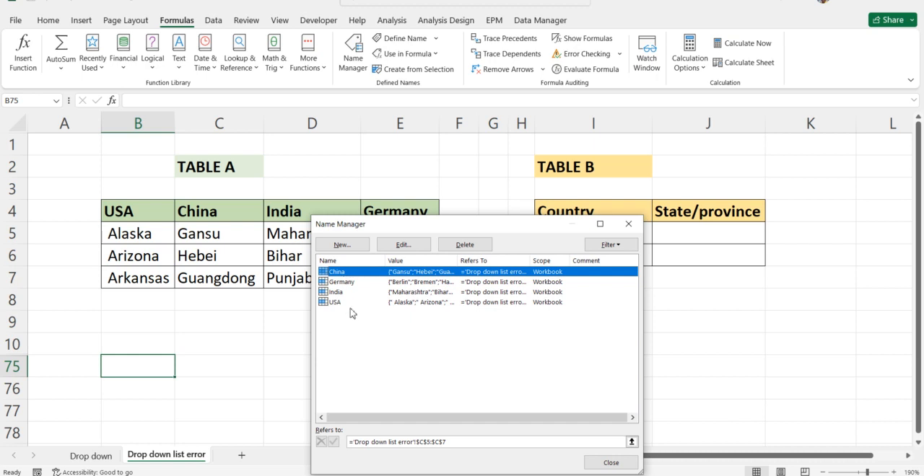
left_click(347, 283)
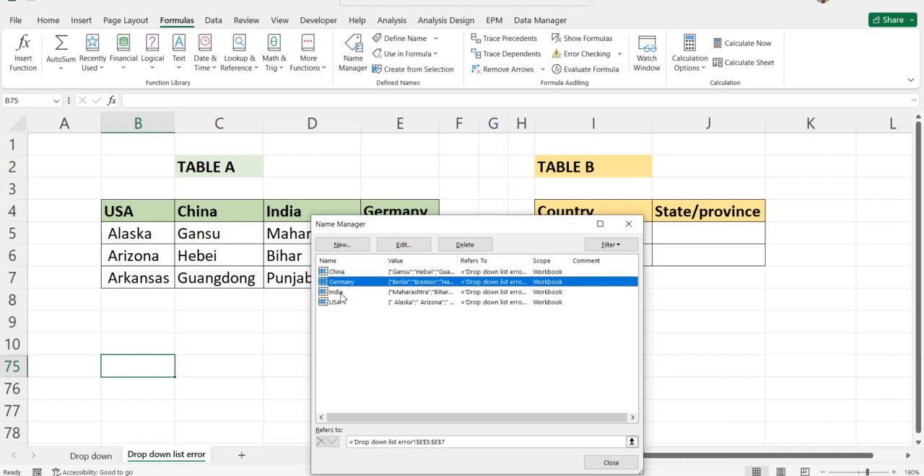
left_click(340, 292)
left_click(340, 303)
left_click(347, 282)
left_click(342, 272)
left_click(346, 282)
Delete the named range USA and close the Name Manager
left_click(337, 303)
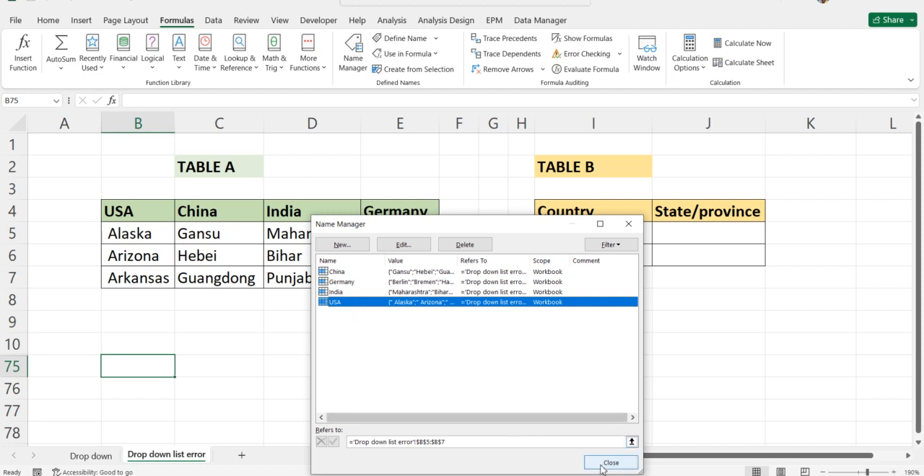
left_click(466, 246)
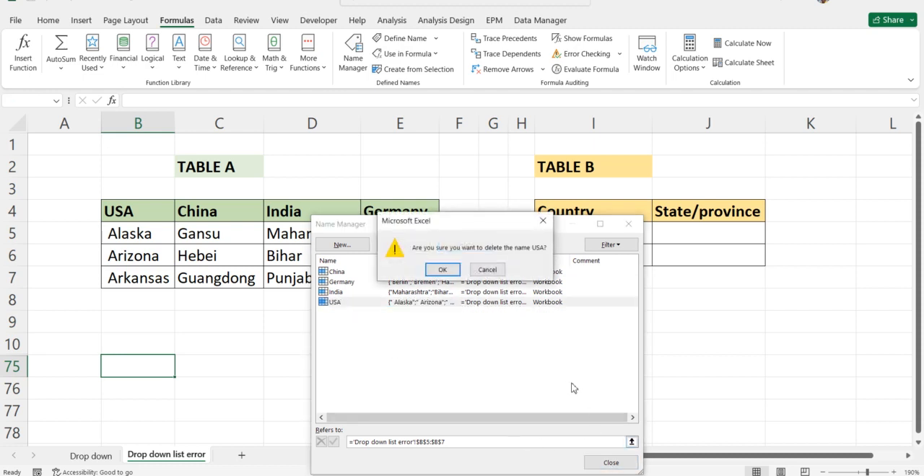
left_click(442, 270)
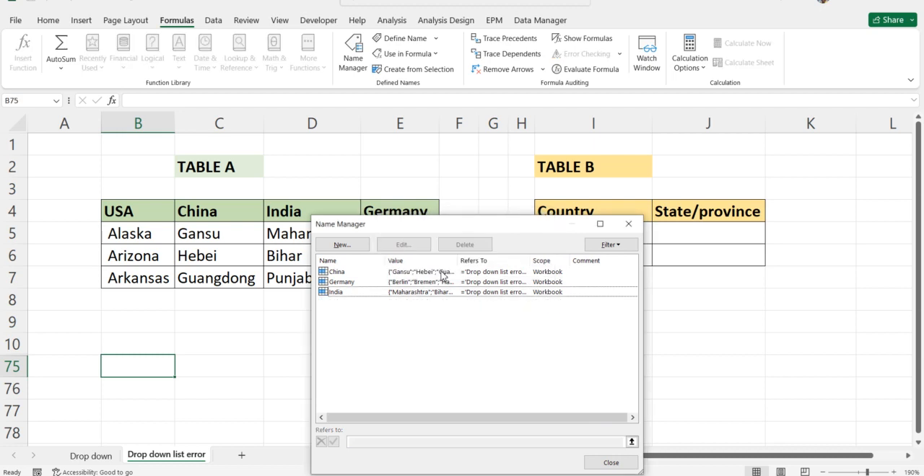
left_click(612, 463)
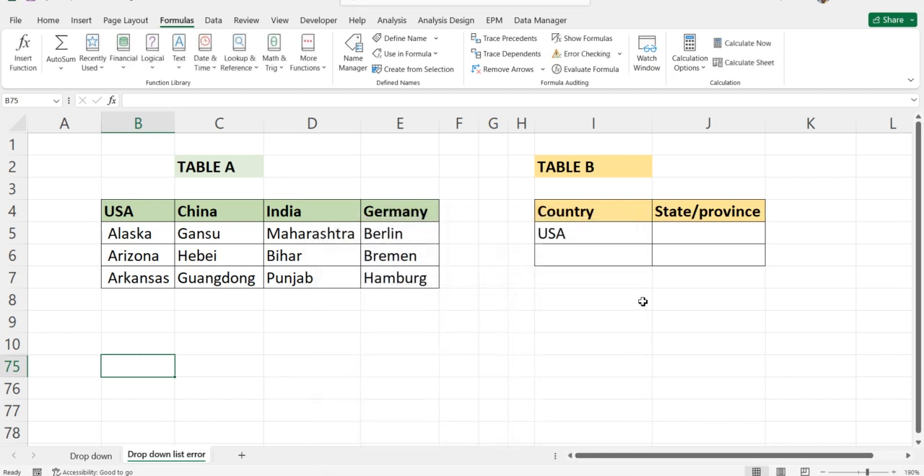
left_click(642, 302)
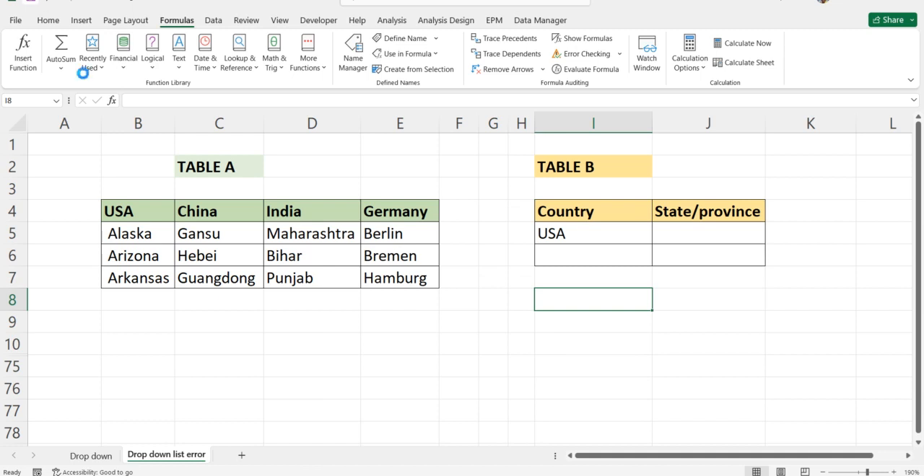
left_click(271, 322)
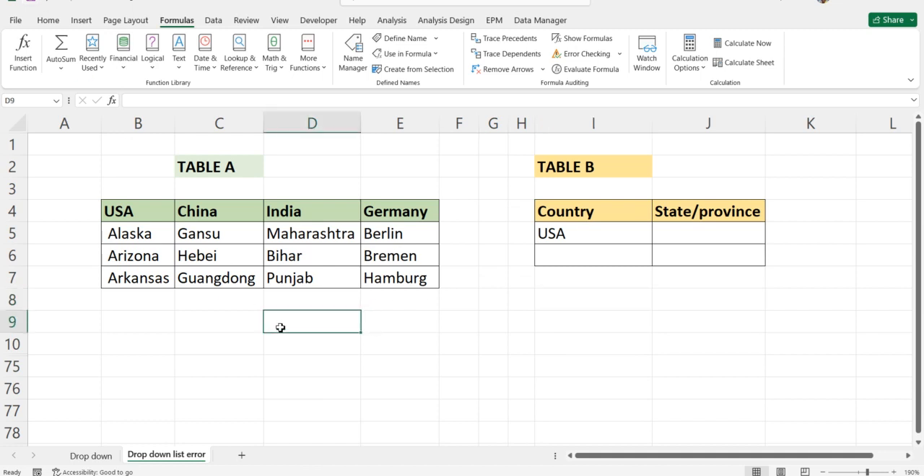
left_click(394, 353)
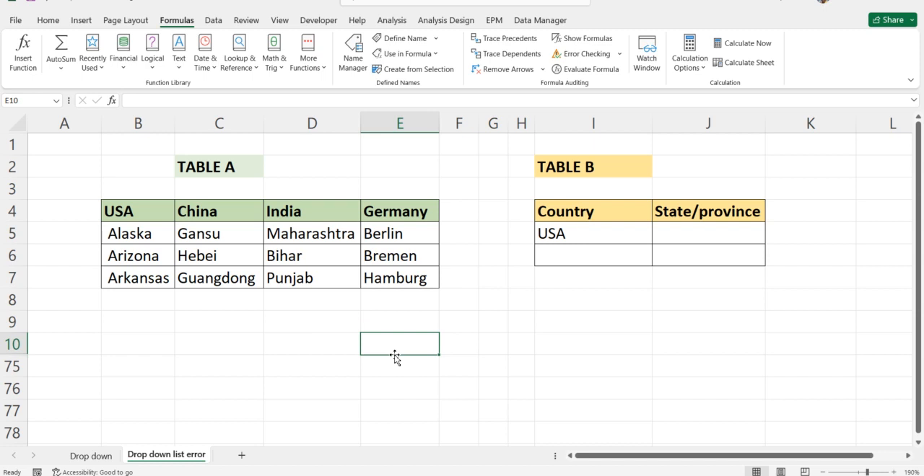
left_click(455, 329)
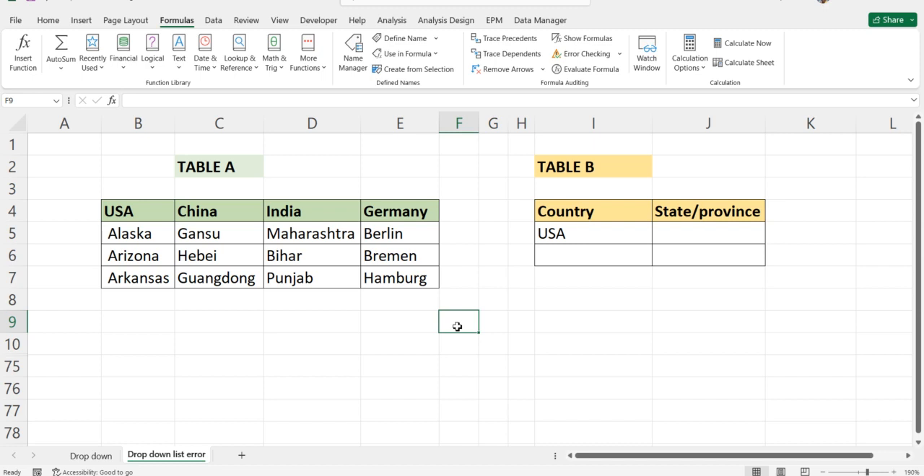